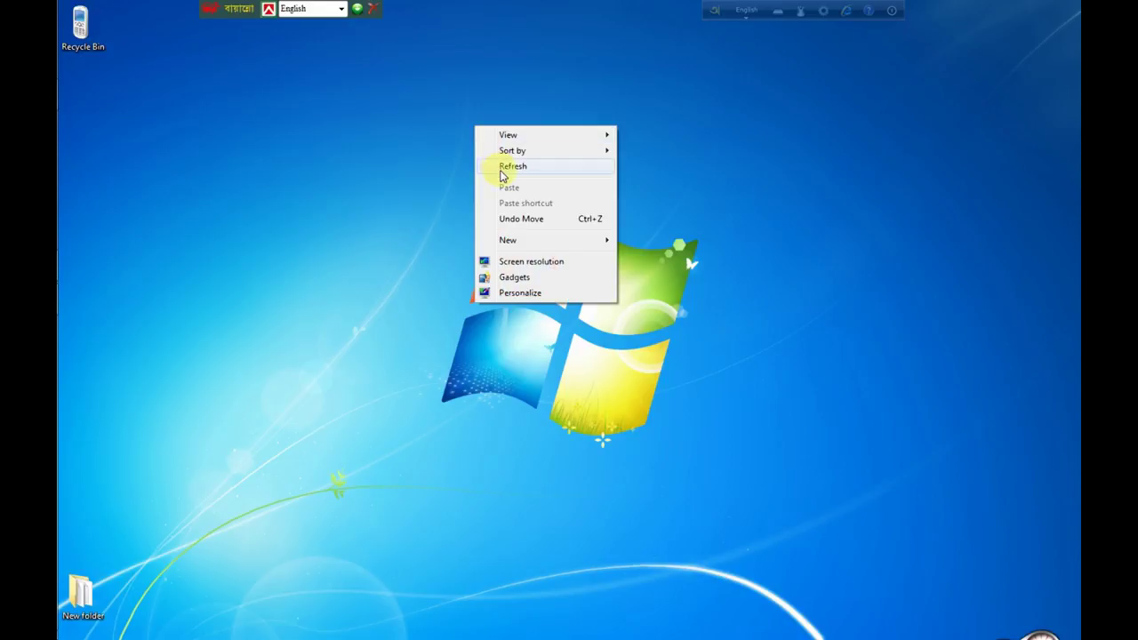
left_click(510, 170)
right_click(481, 128)
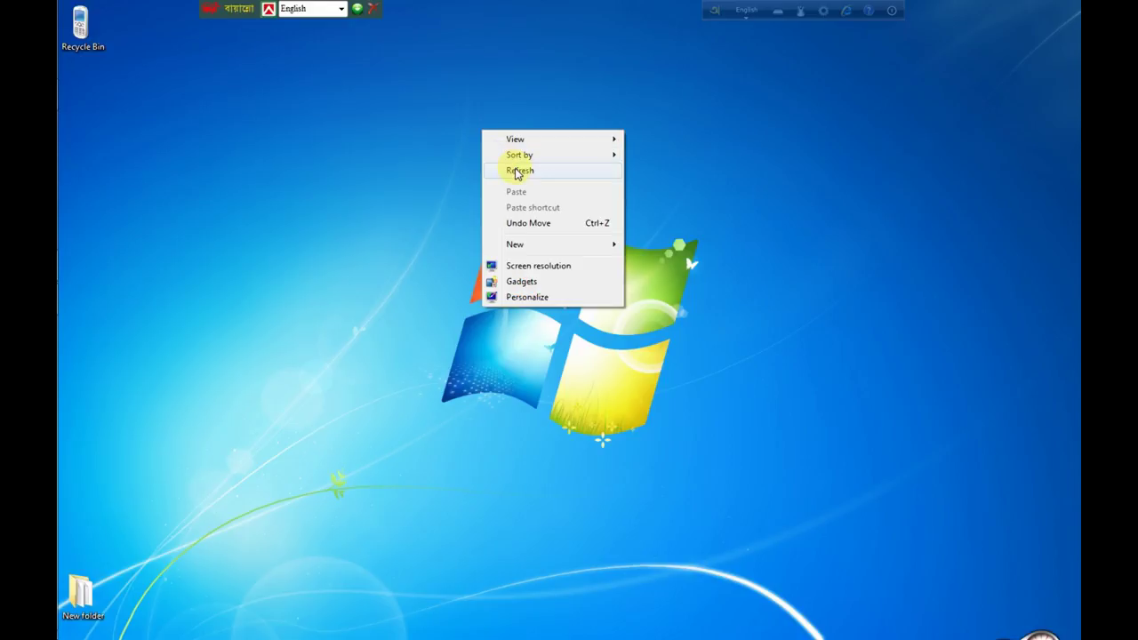
left_click(515, 173)
right_click(491, 131)
left_click(523, 173)
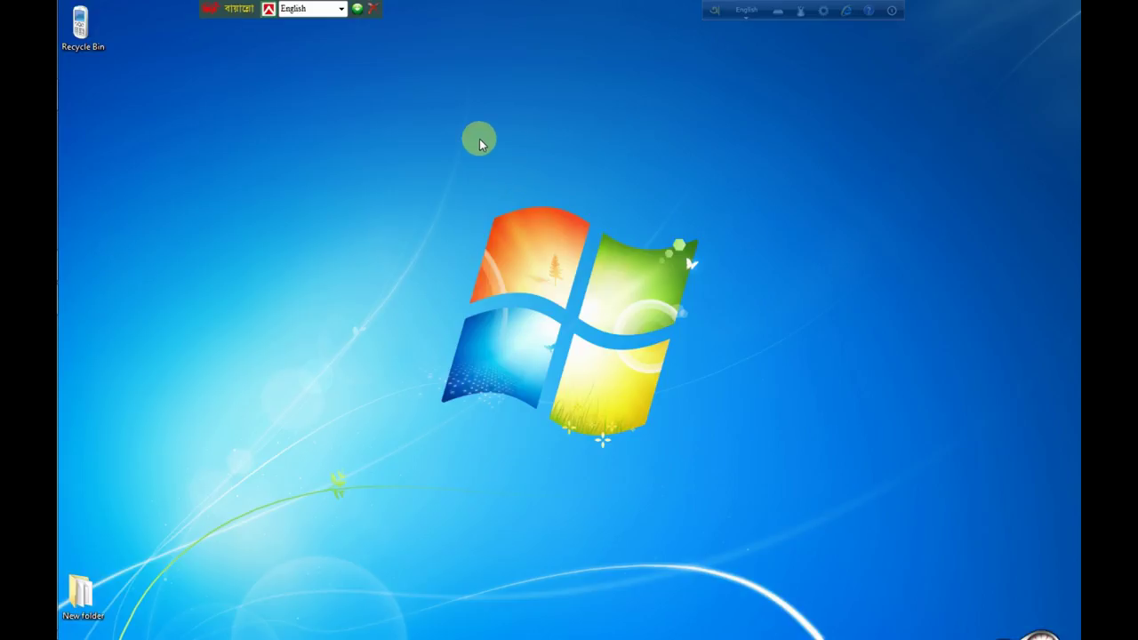
right_click(479, 138)
left_click(513, 182)
right_click(485, 139)
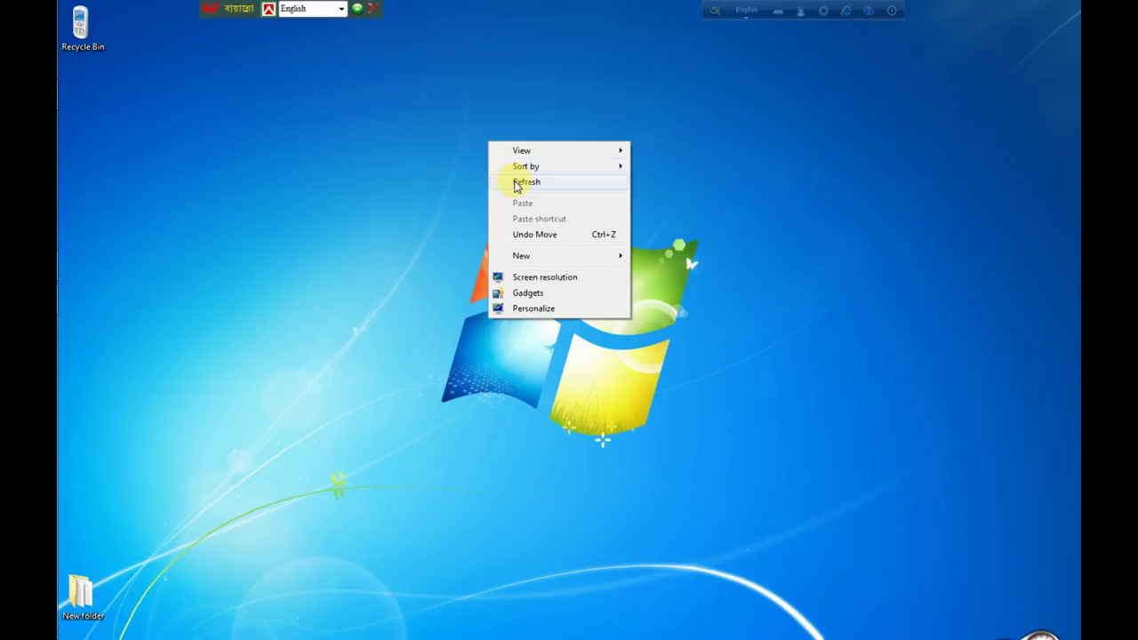
left_click(502, 179)
right_click(475, 154)
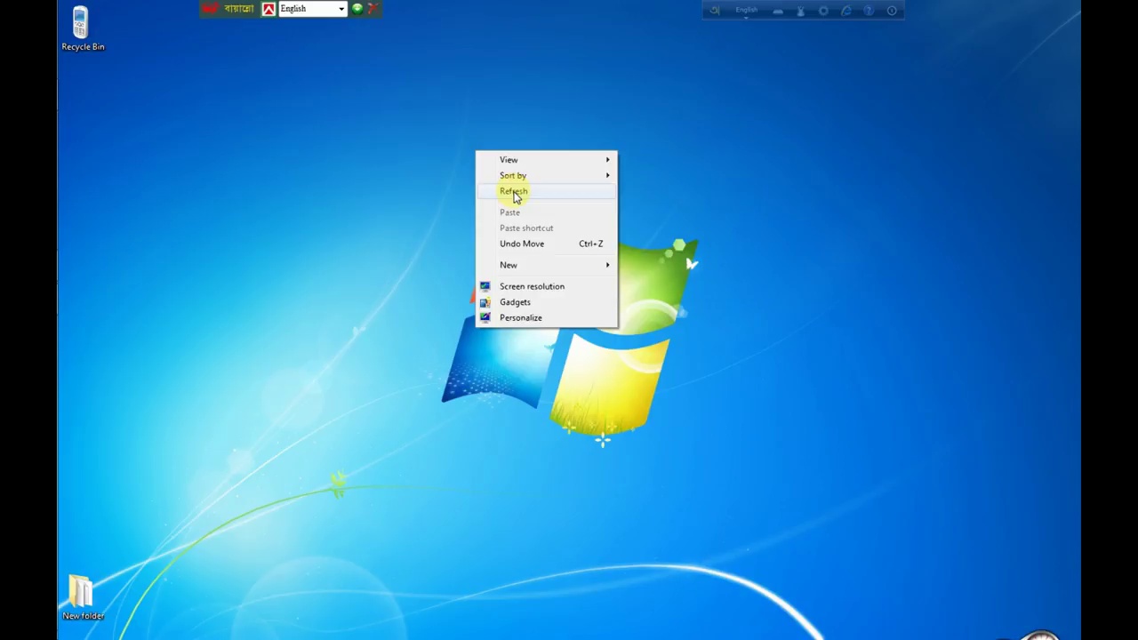
left_click(514, 192)
right_click(465, 130)
left_click(509, 170)
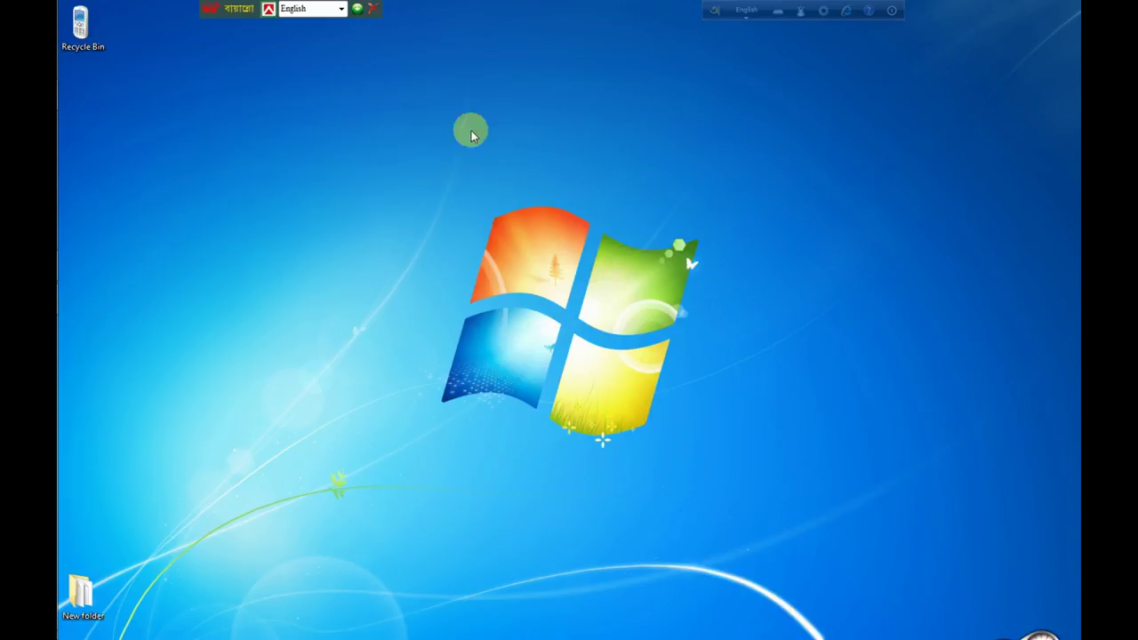
right_click(454, 116)
left_click(494, 160)
right_click(457, 143)
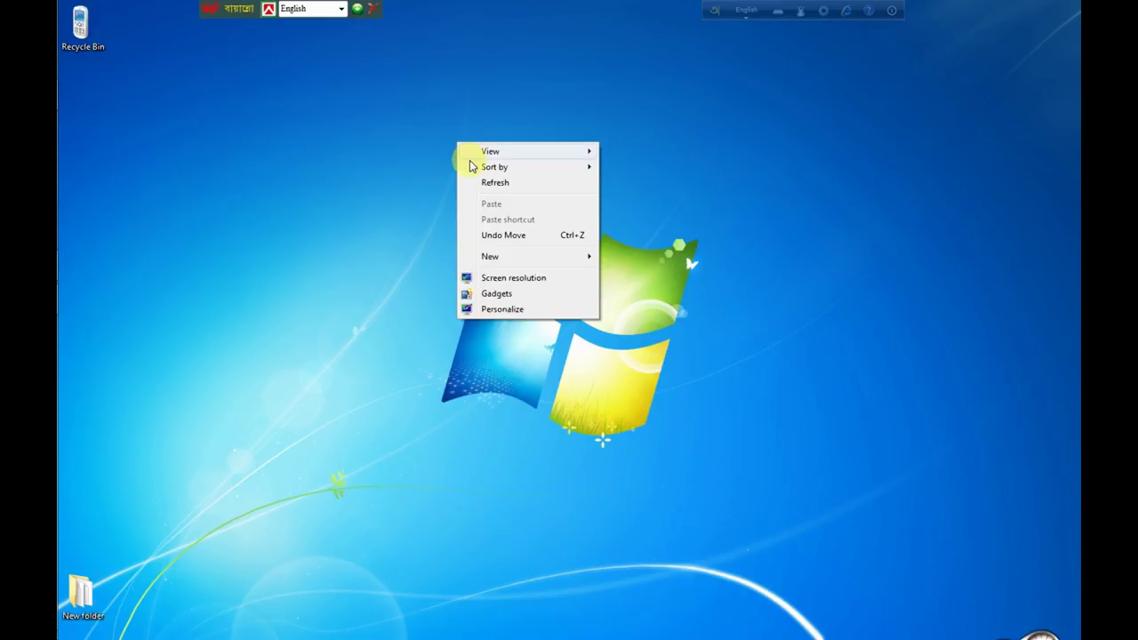
left_click(494, 182)
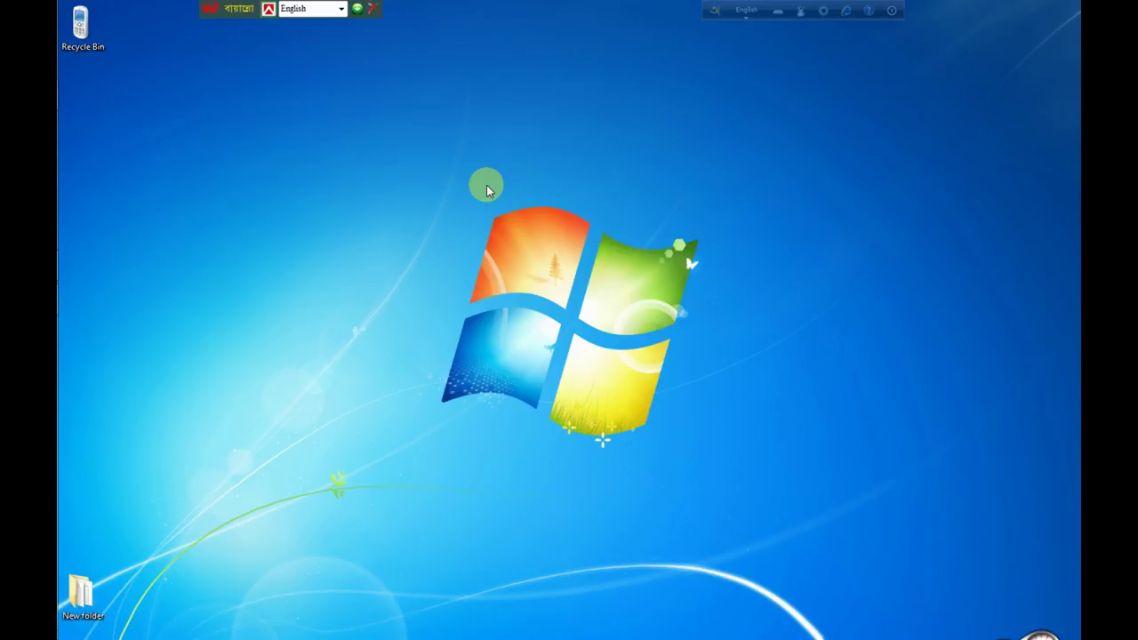
right_click(472, 155)
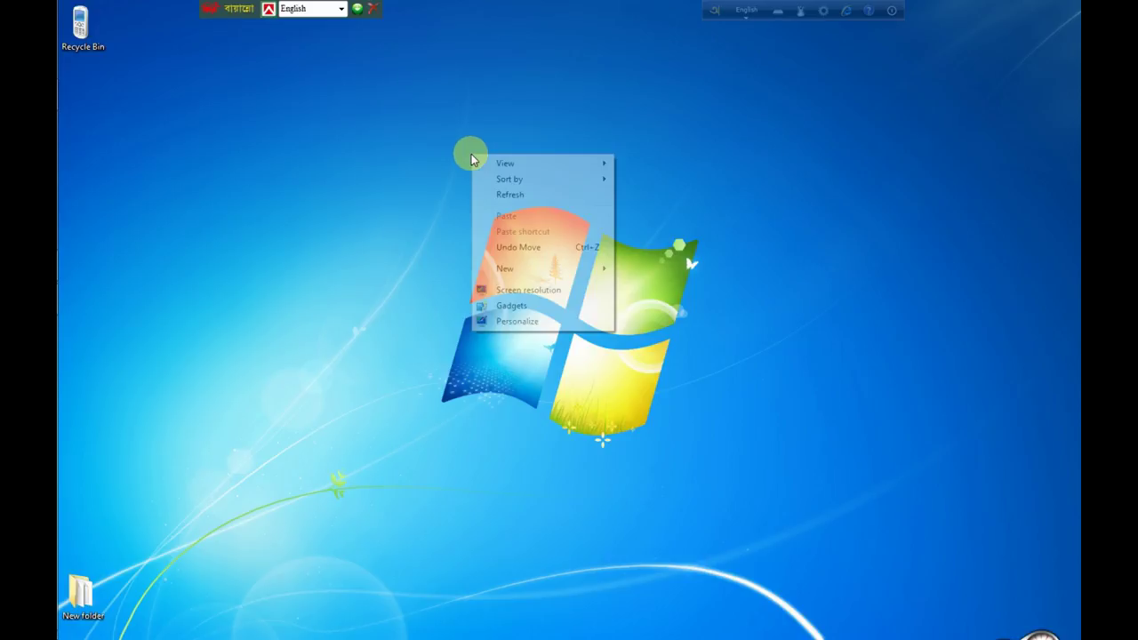
left_click(502, 194)
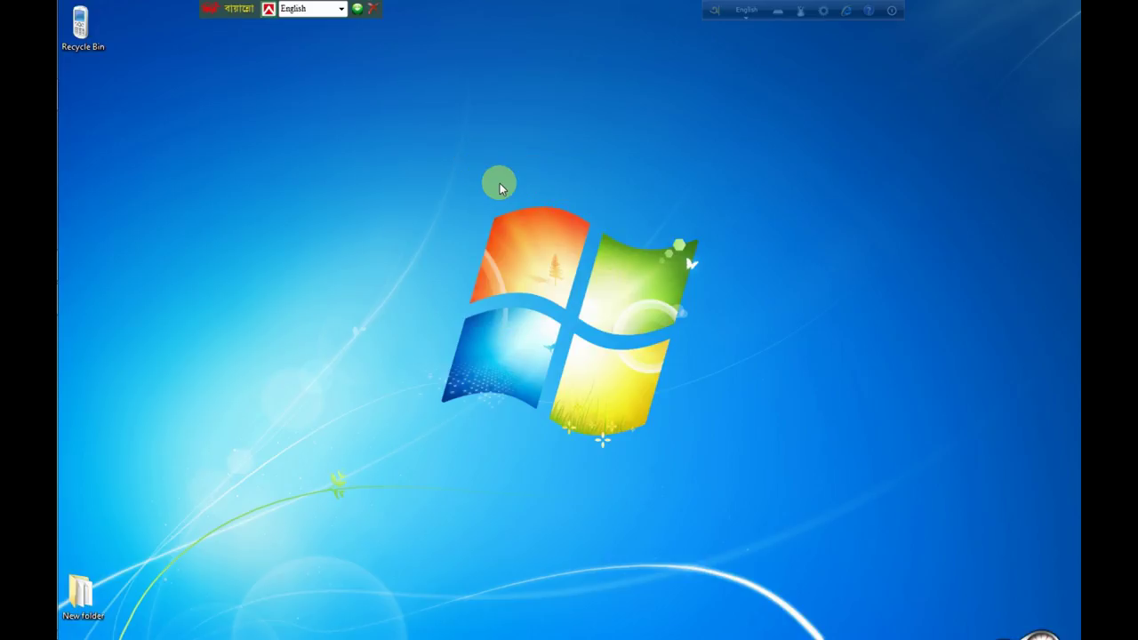
right_click(463, 131)
left_click(501, 174)
right_click(455, 133)
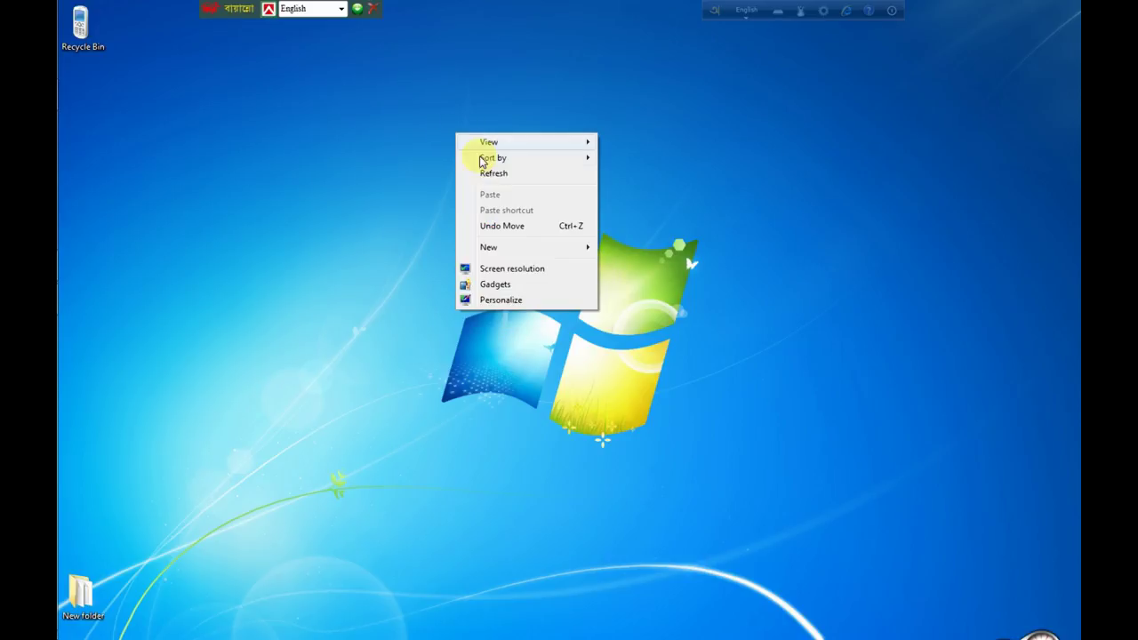
left_click(501, 180)
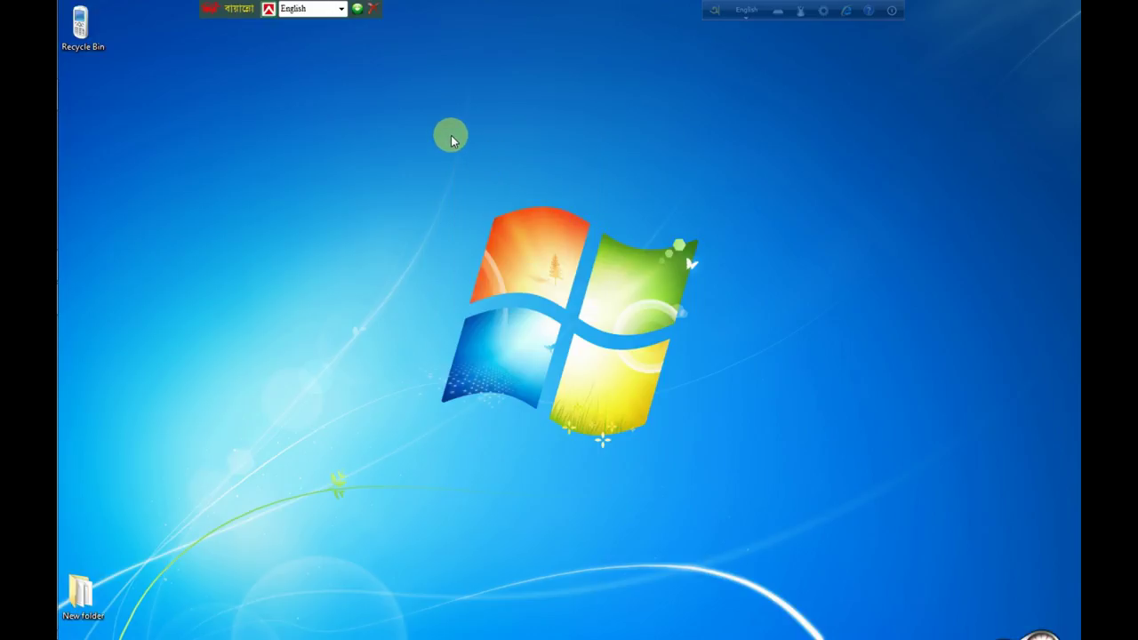
right_click(450, 135)
left_click(482, 179)
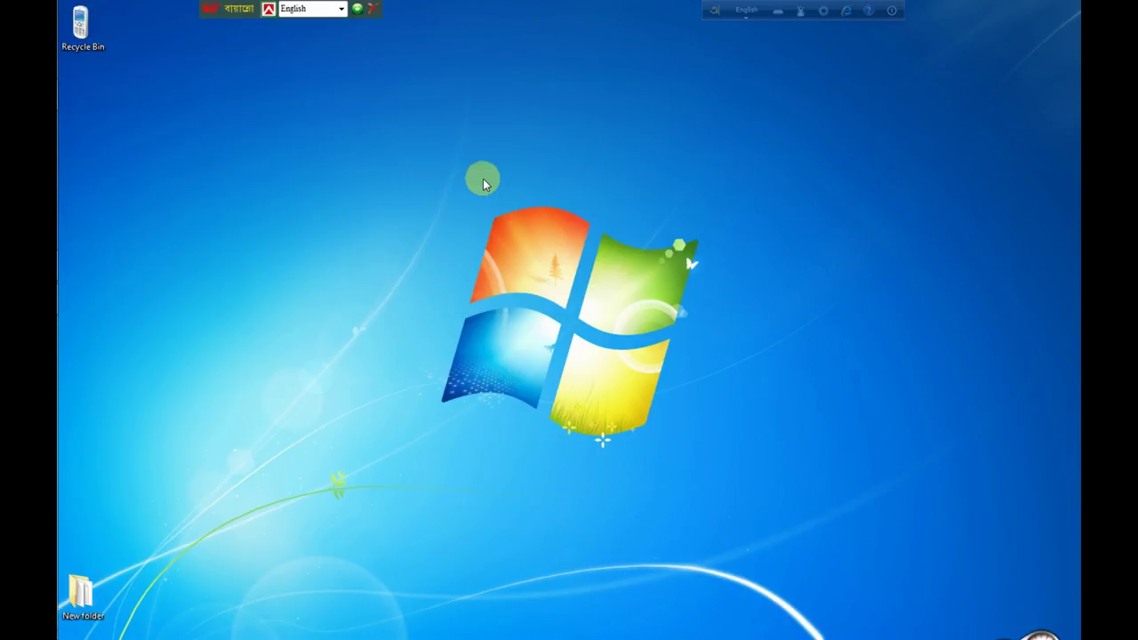
Step: Open the Control Panel and reposition its window near the middle of the desktop
mouse_move(68, 29)
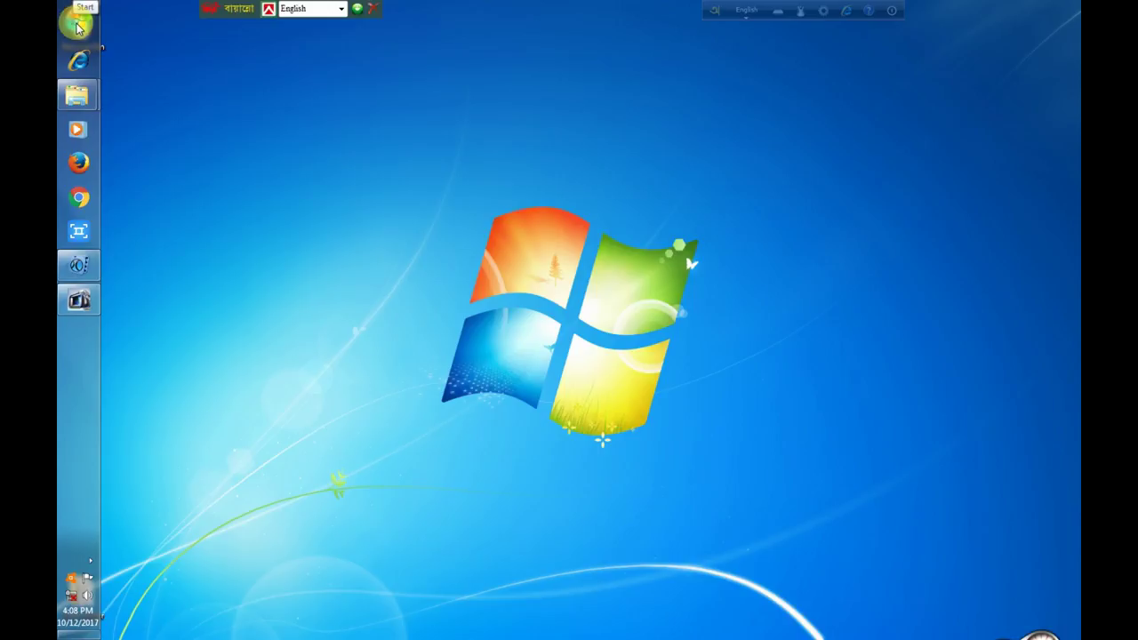
left_click(78, 26)
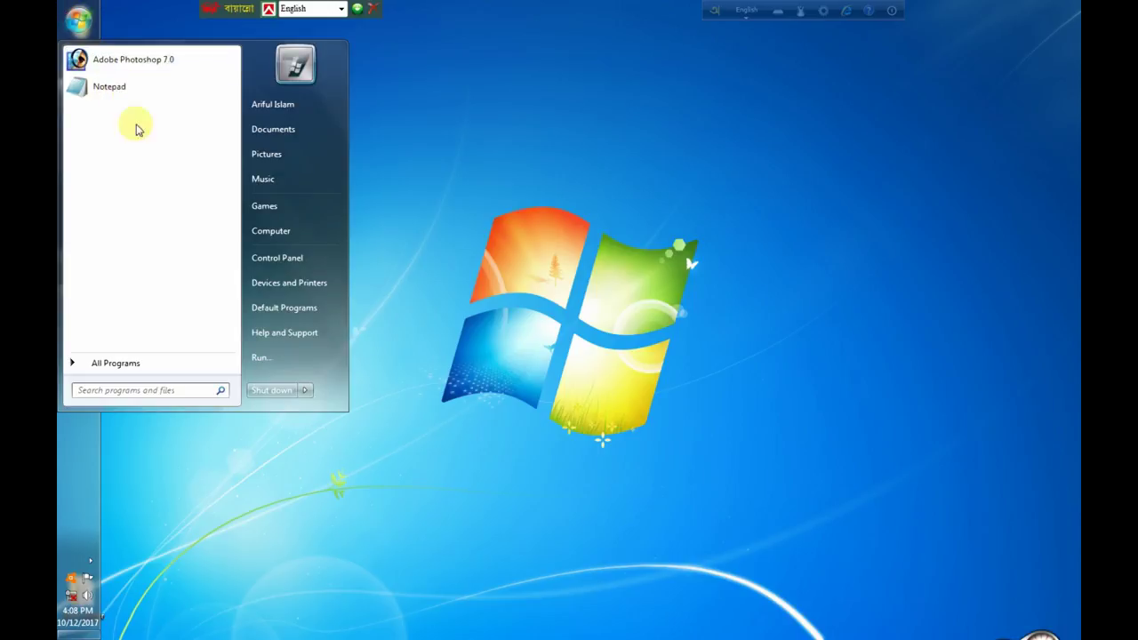
left_click(281, 265)
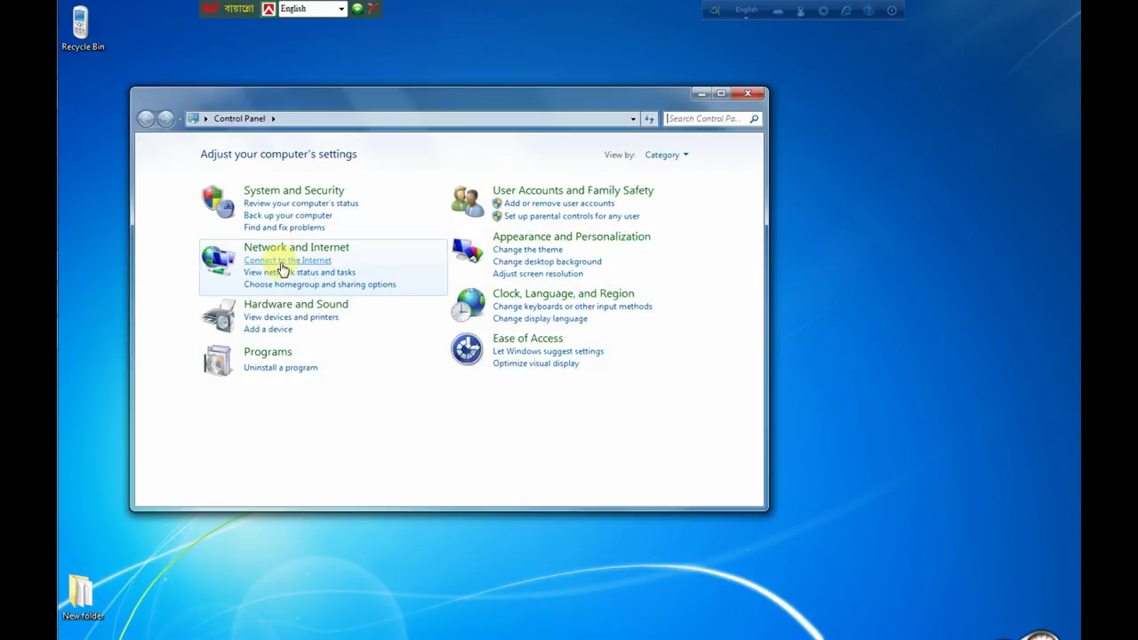
left_click_drag(394, 97, 475, 94)
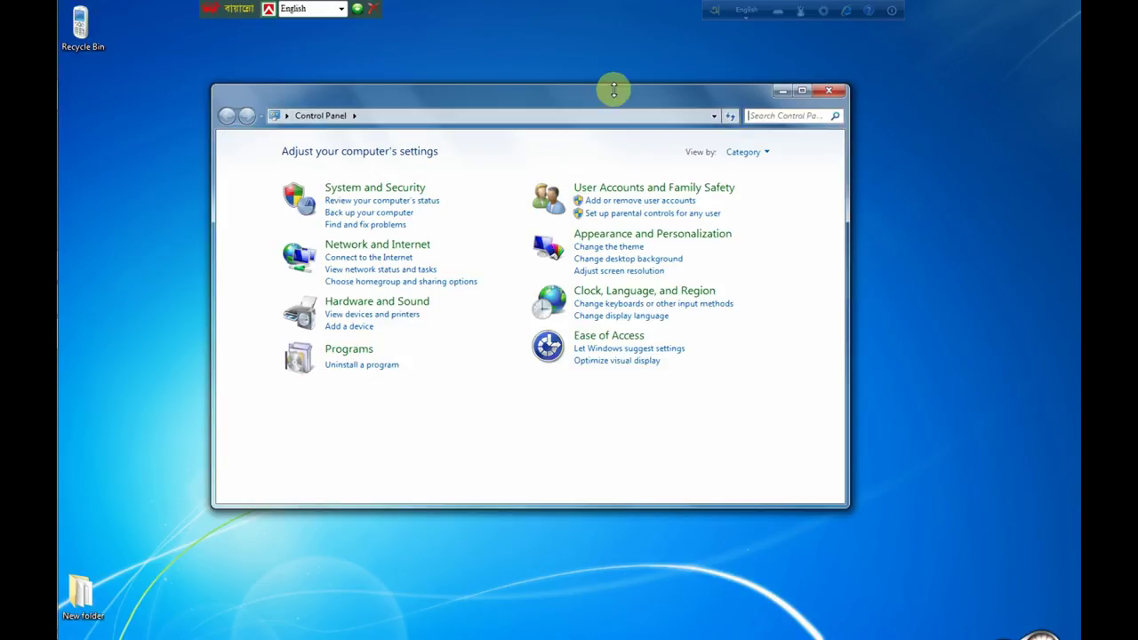
left_click_drag(617, 97, 671, 99)
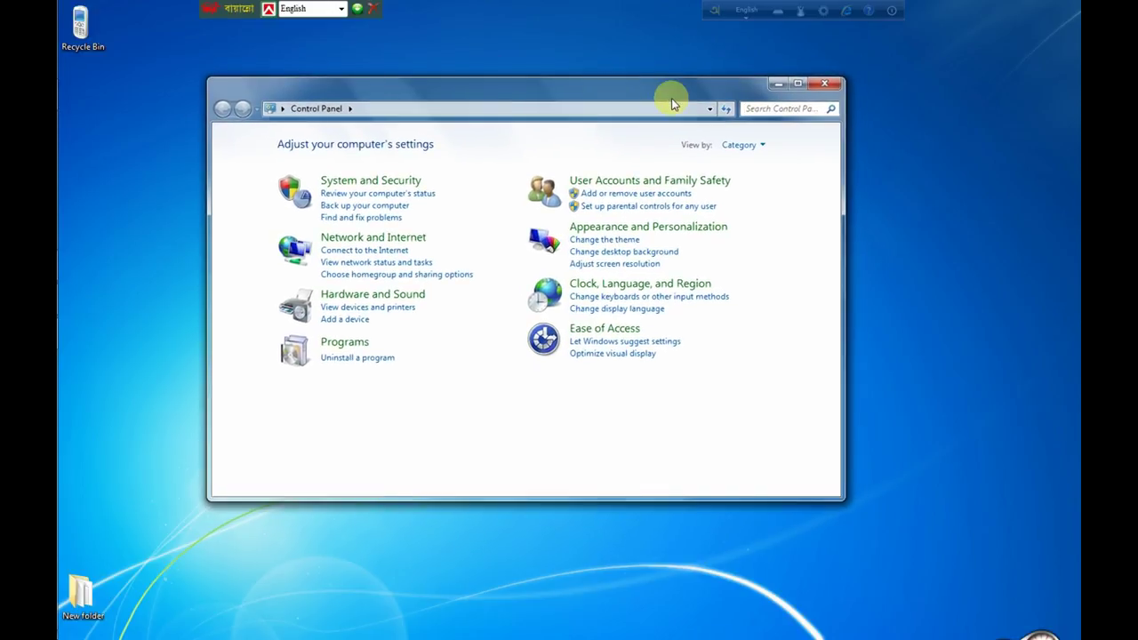
Step: Search the Control Panel for "win" and open the Windows Update setting for turning automatic updating on or off
left_click(784, 108)
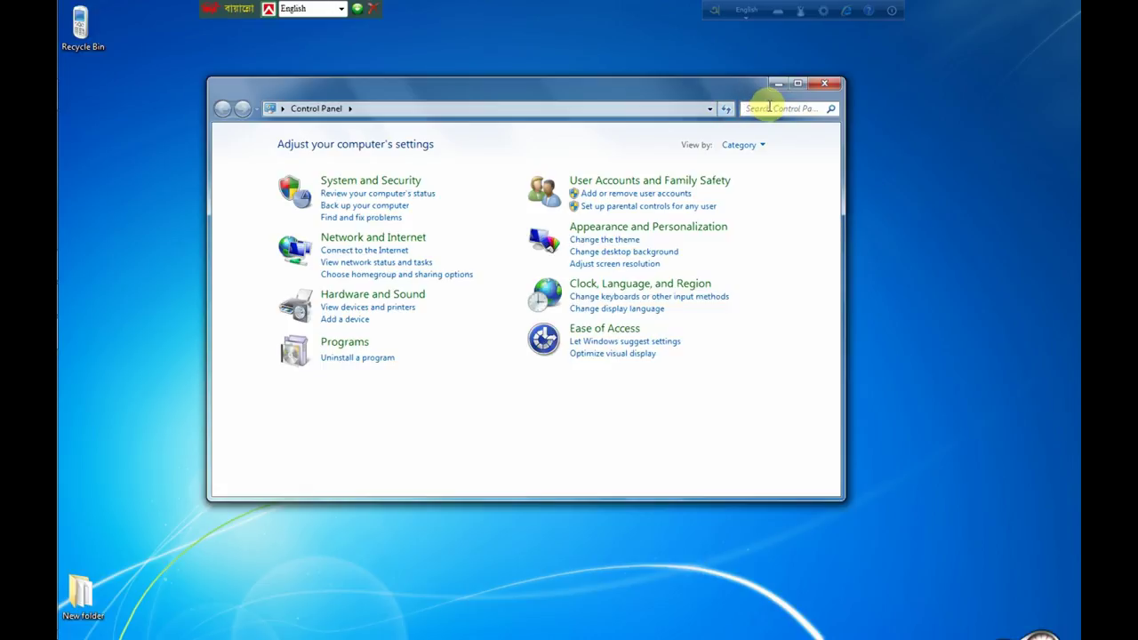
left_click(769, 107)
type("win")
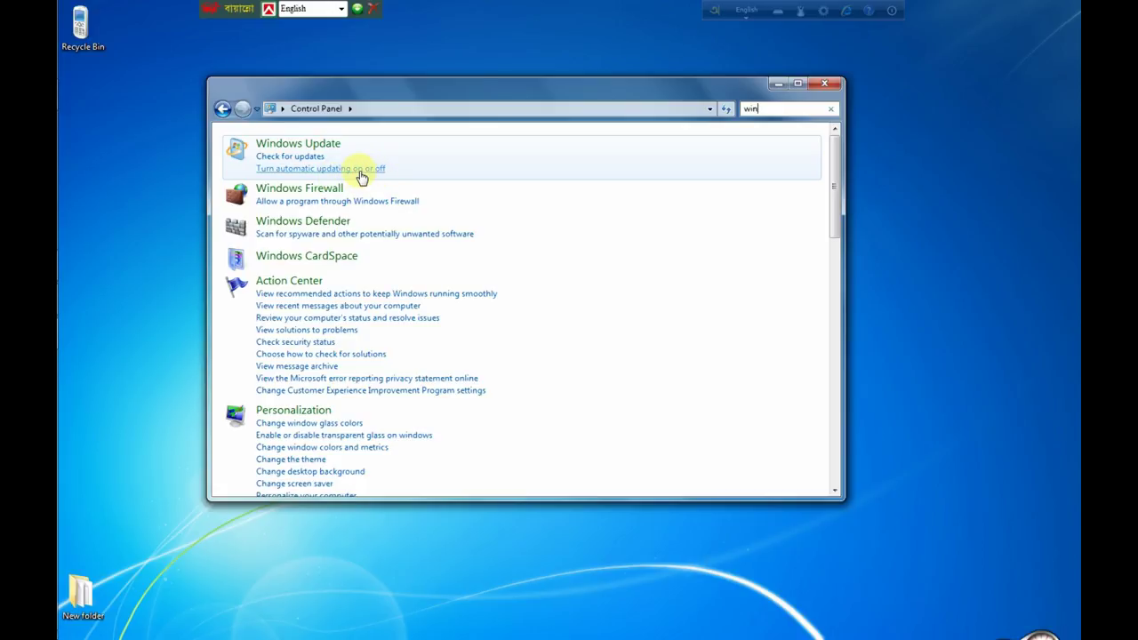
left_click(303, 169)
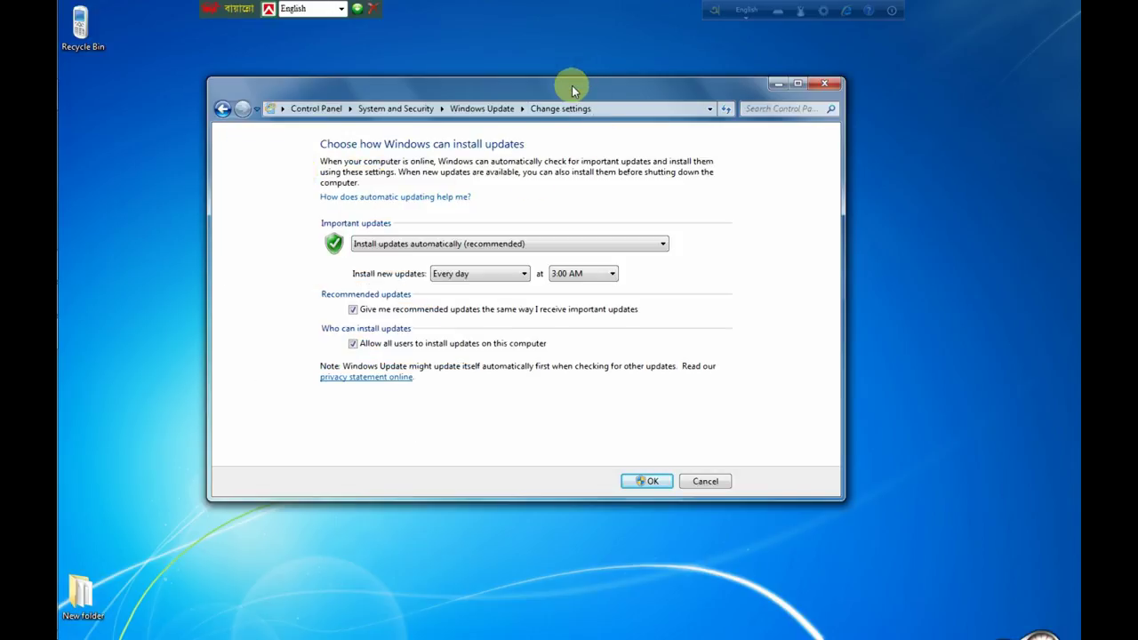
Step: Set important updates to "Never check for updates (not recommended)", apply the change and close the Control Panel
left_click_drag(572, 85, 605, 61)
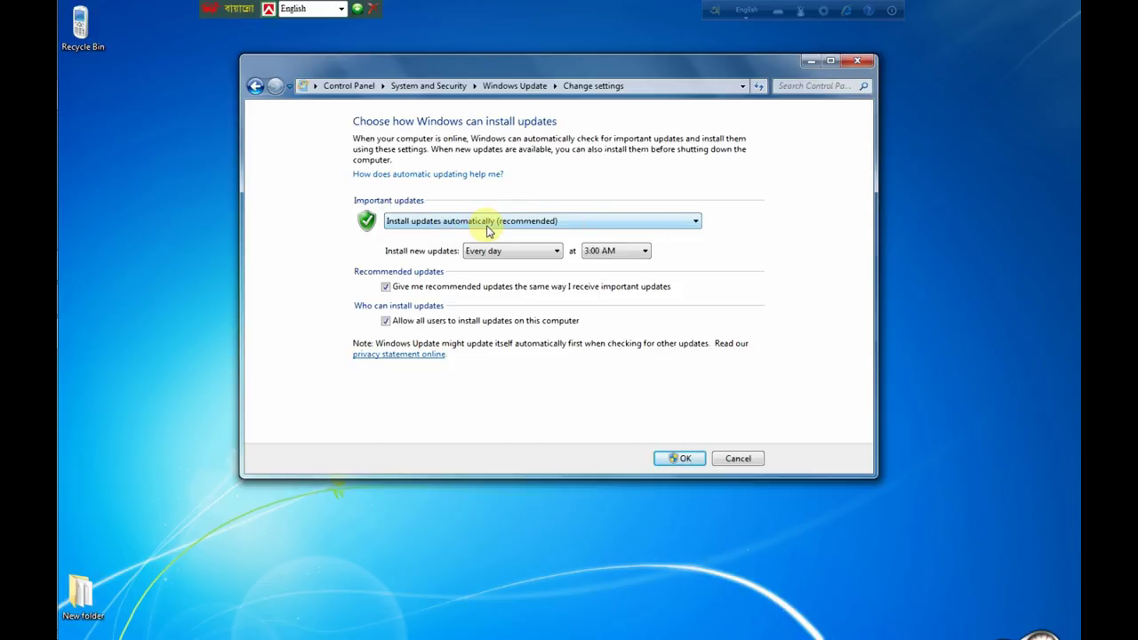
left_click(691, 224)
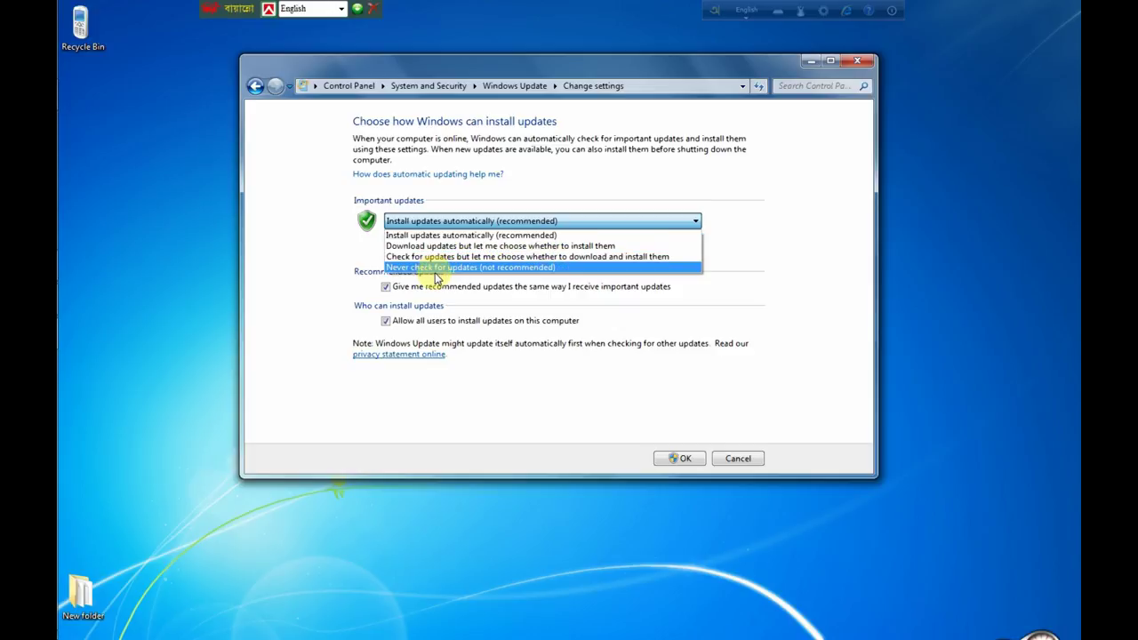
left_click(511, 268)
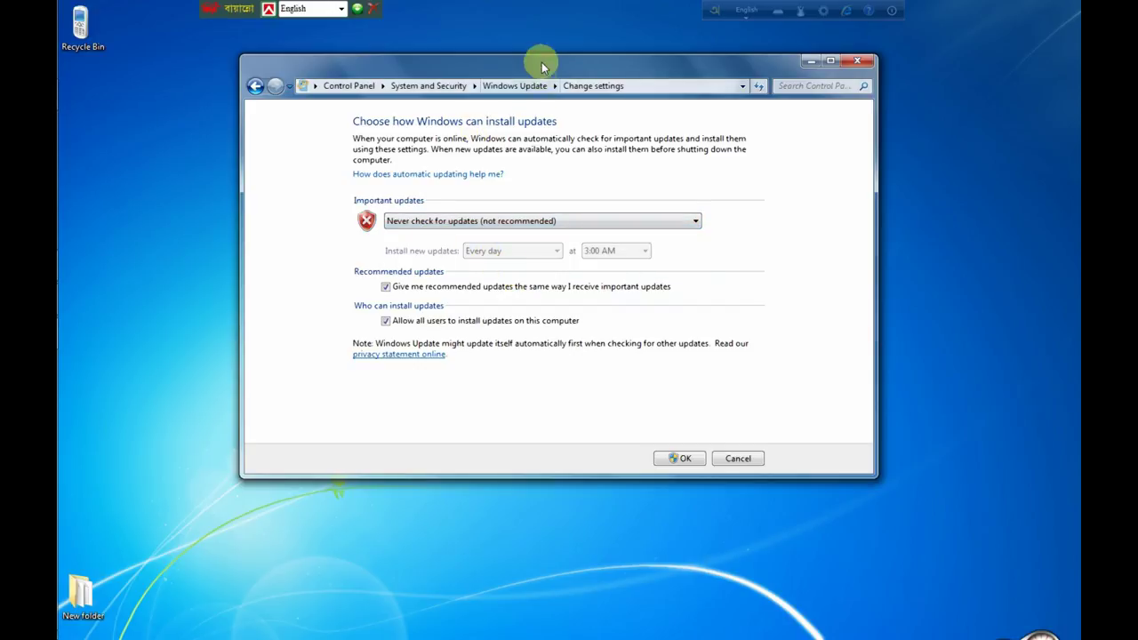
left_click_drag(526, 60, 508, 58)
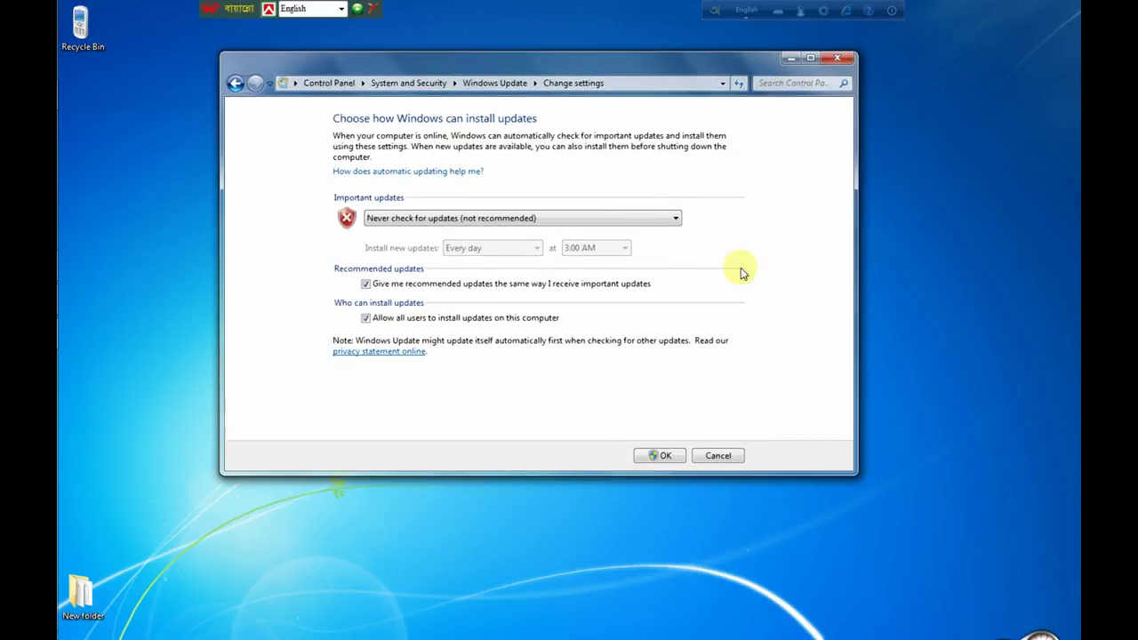
left_click(661, 459)
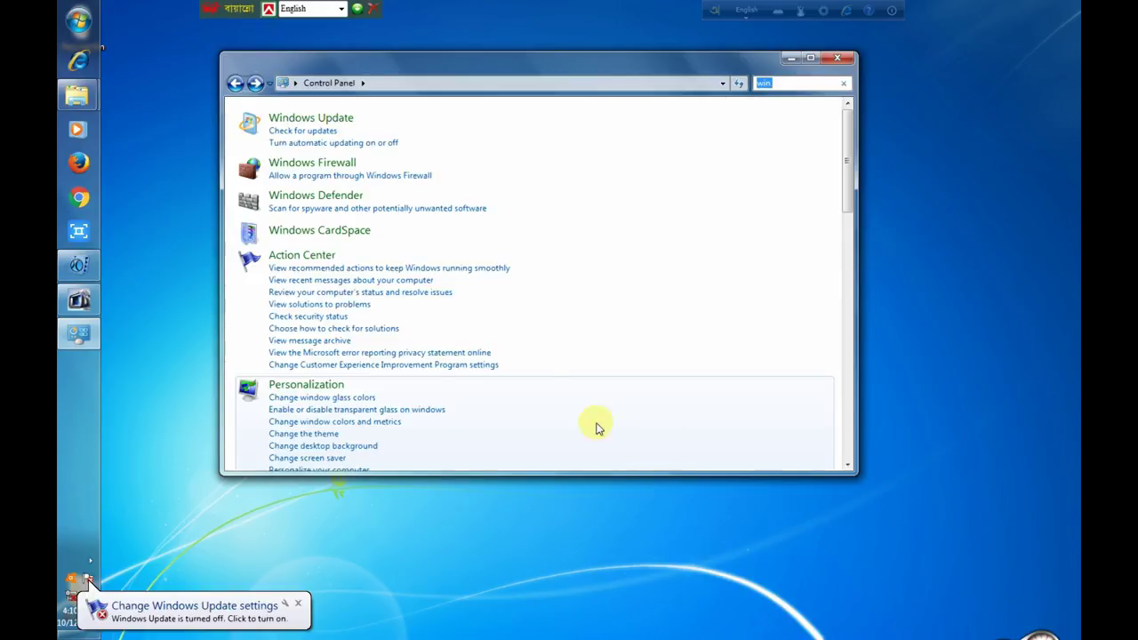
left_click_drag(590, 60, 583, 72)
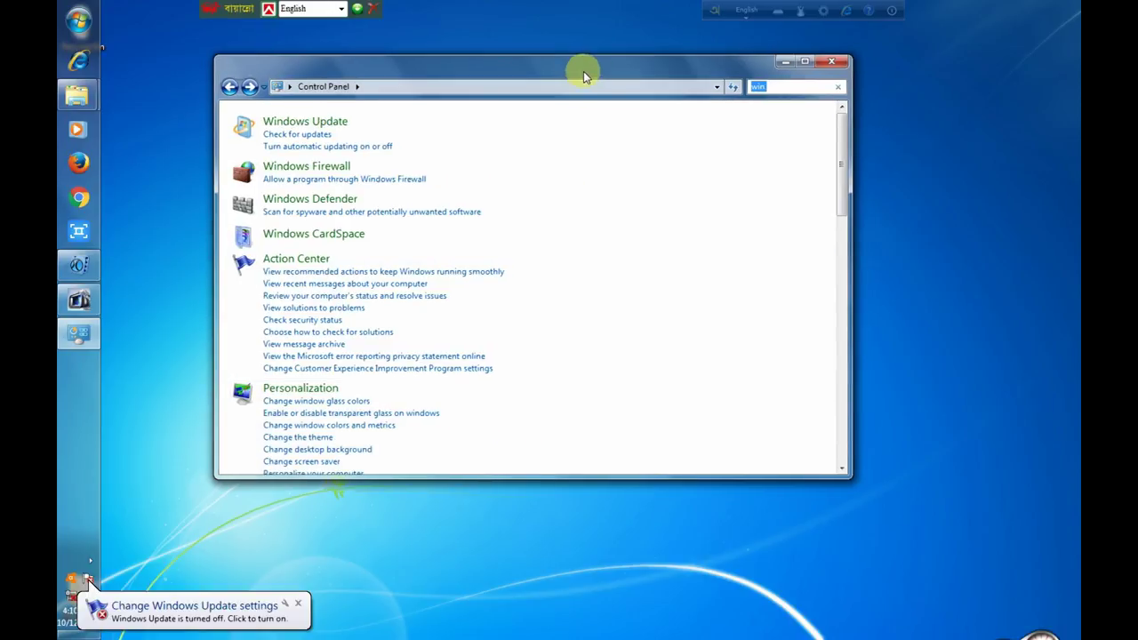
left_click(831, 63)
right_click(480, 25)
left_click(517, 59)
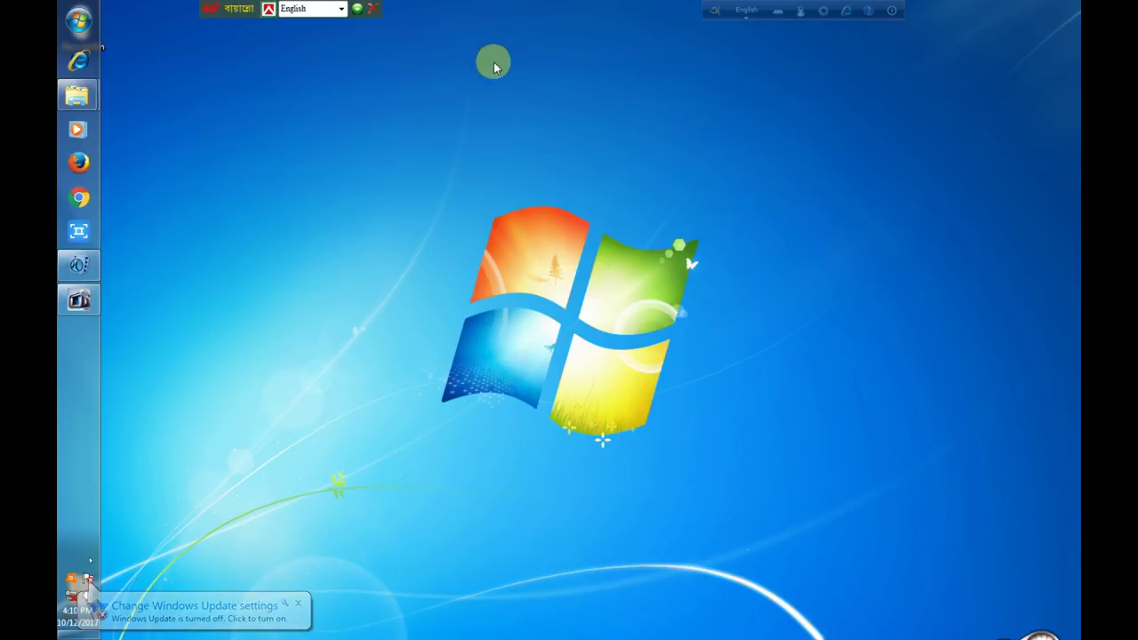
right_click(485, 46)
left_click(512, 91)
right_click(477, 69)
left_click(516, 107)
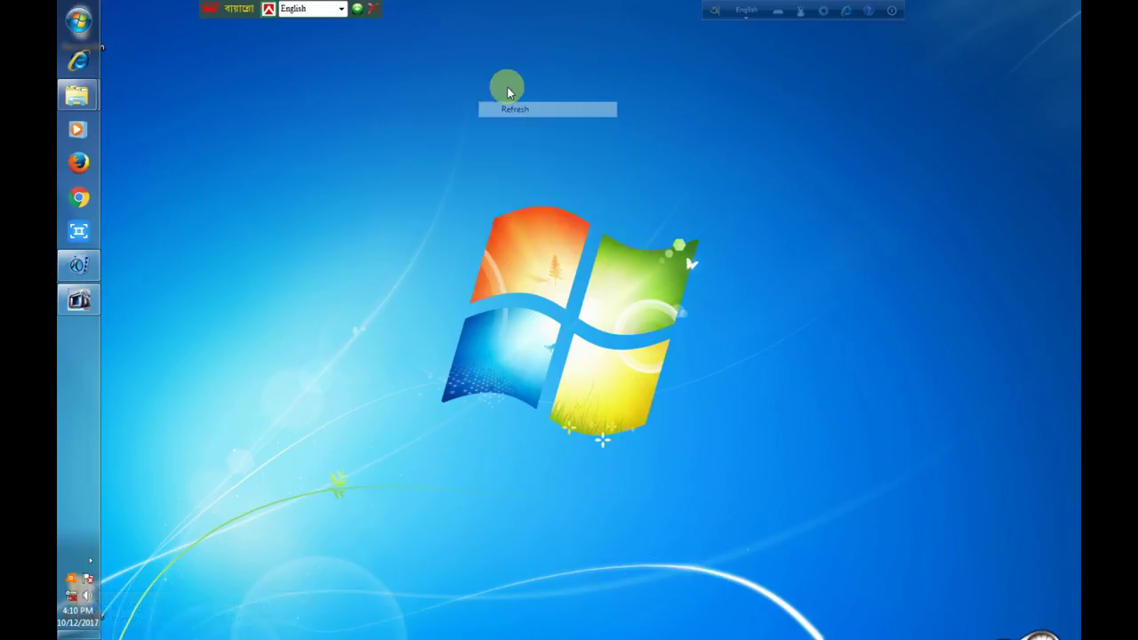
right_click(471, 67)
left_click(512, 105)
right_click(442, 51)
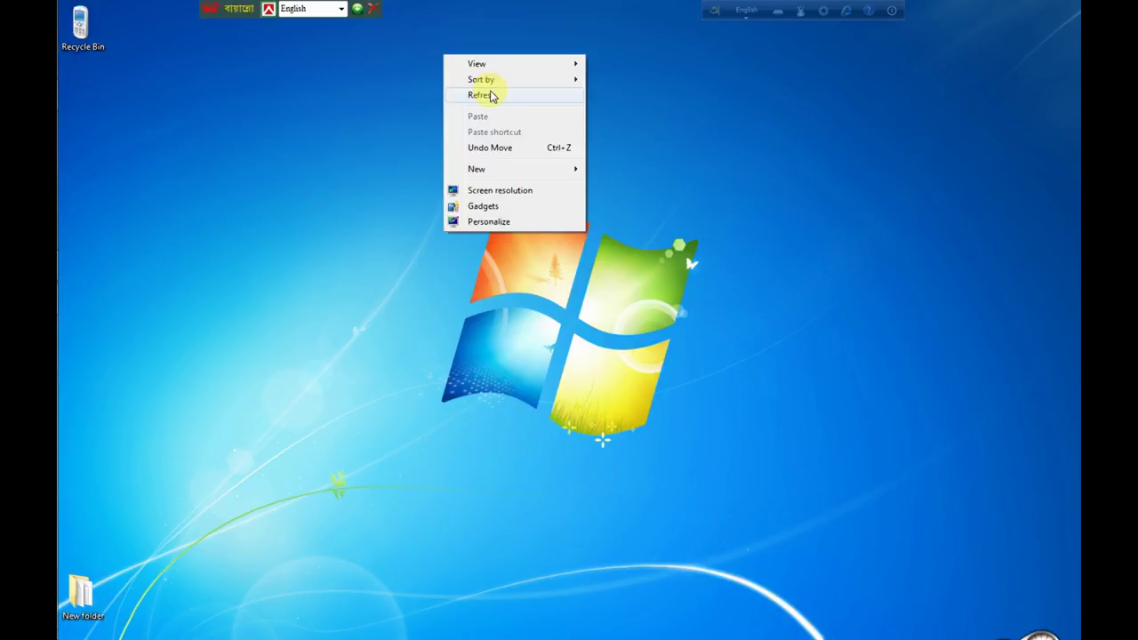
left_click(489, 92)
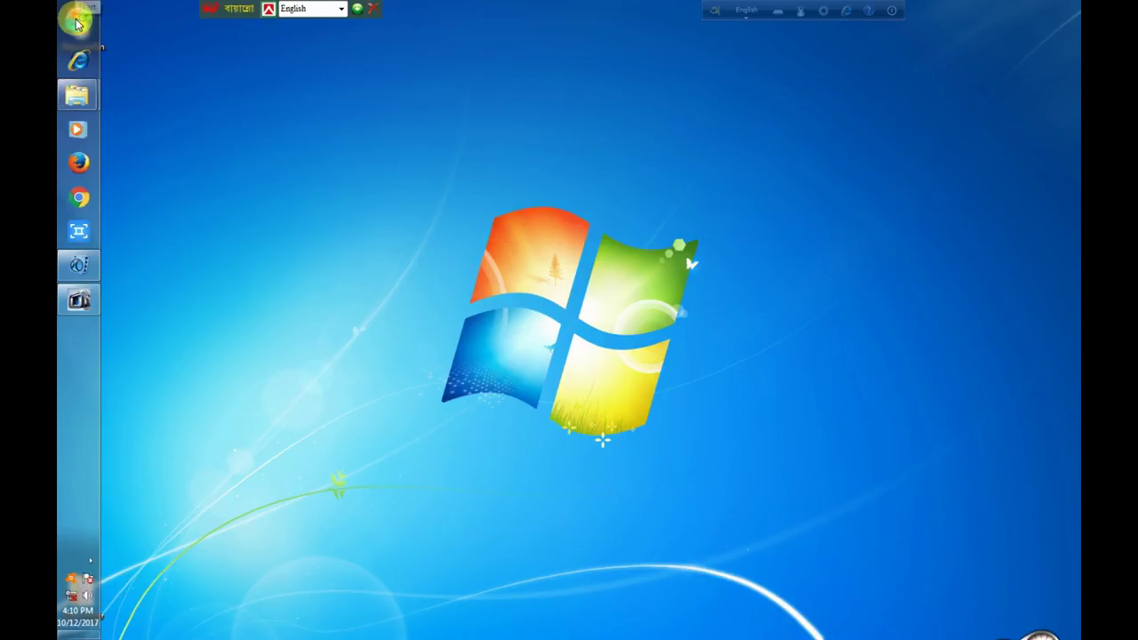
Step: Reopen the automatic updating settings through a Control Panel search for "wi" and check the important updates option
left_click(78, 20)
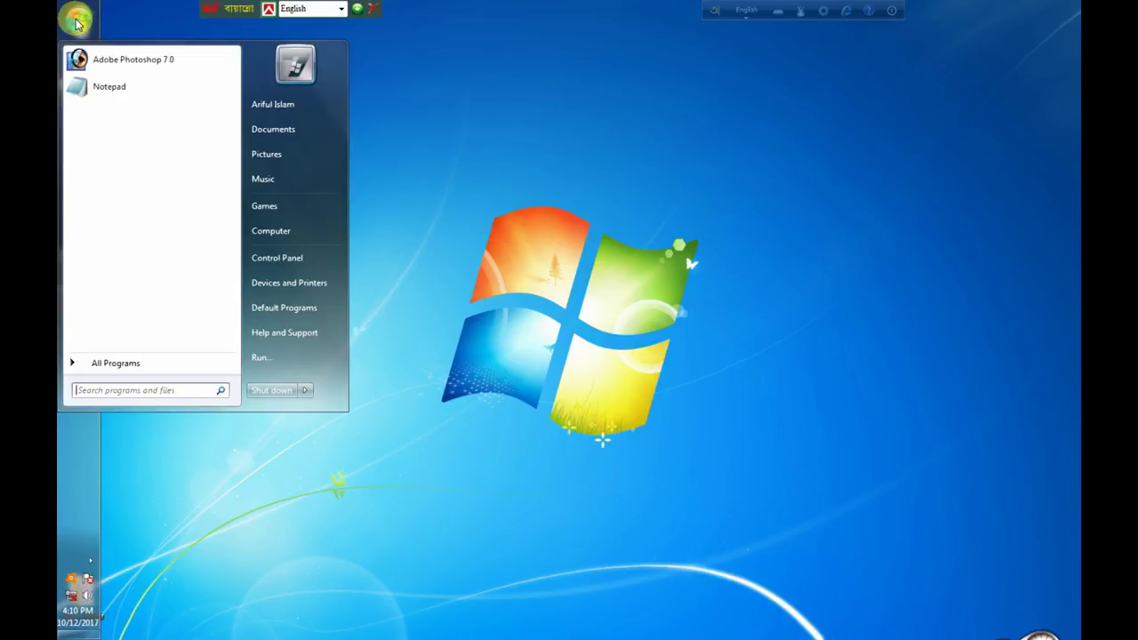
left_click(294, 263)
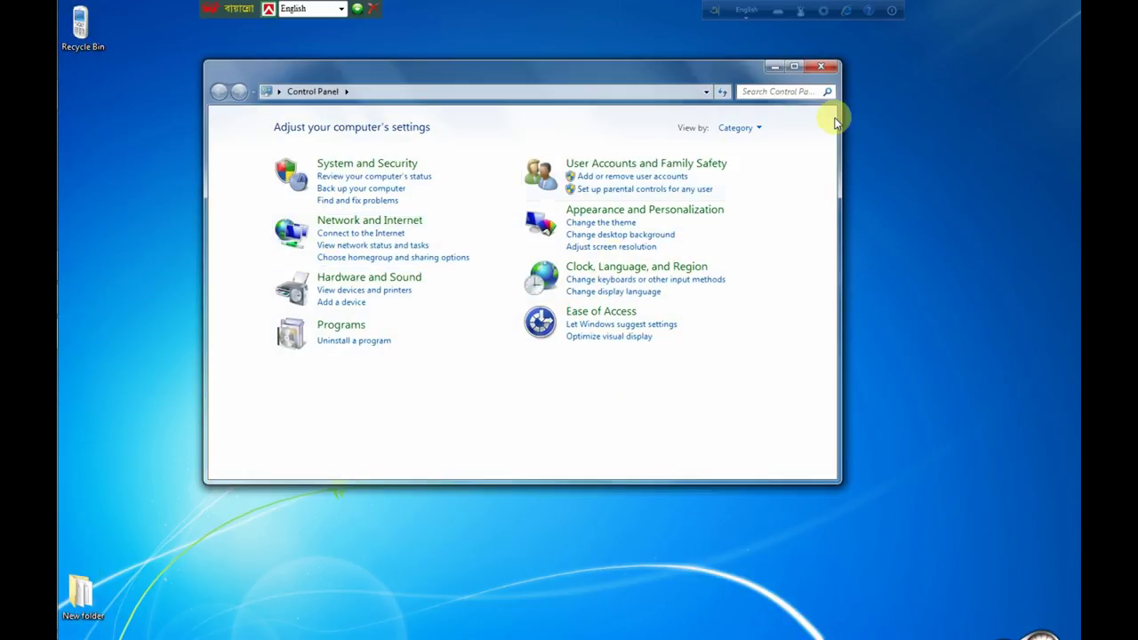
left_click(775, 91)
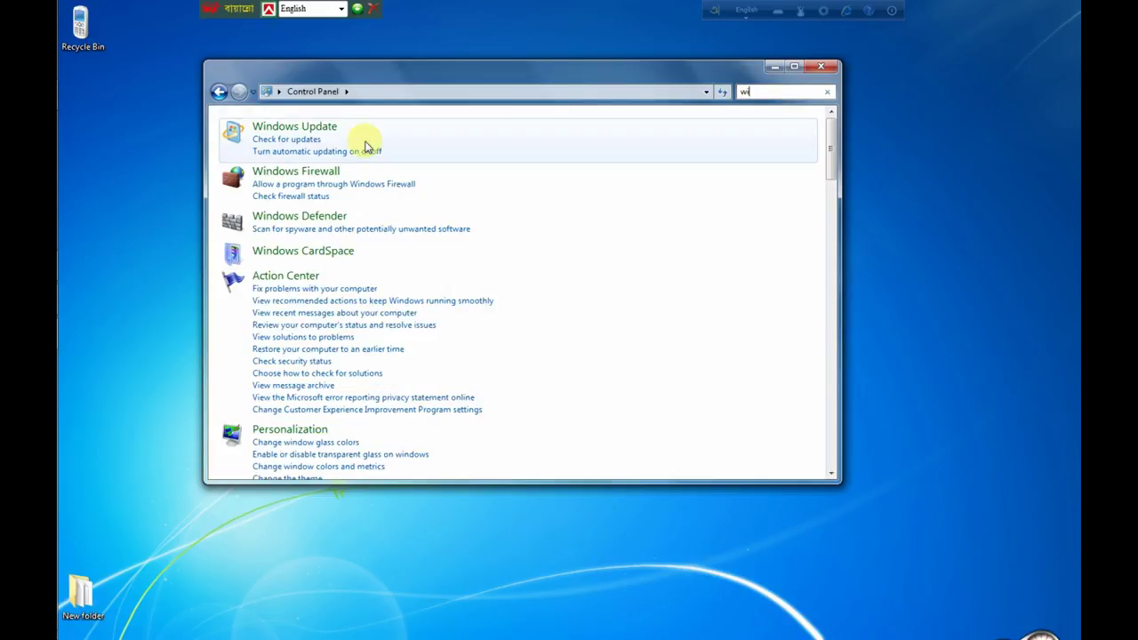
left_click(317, 152)
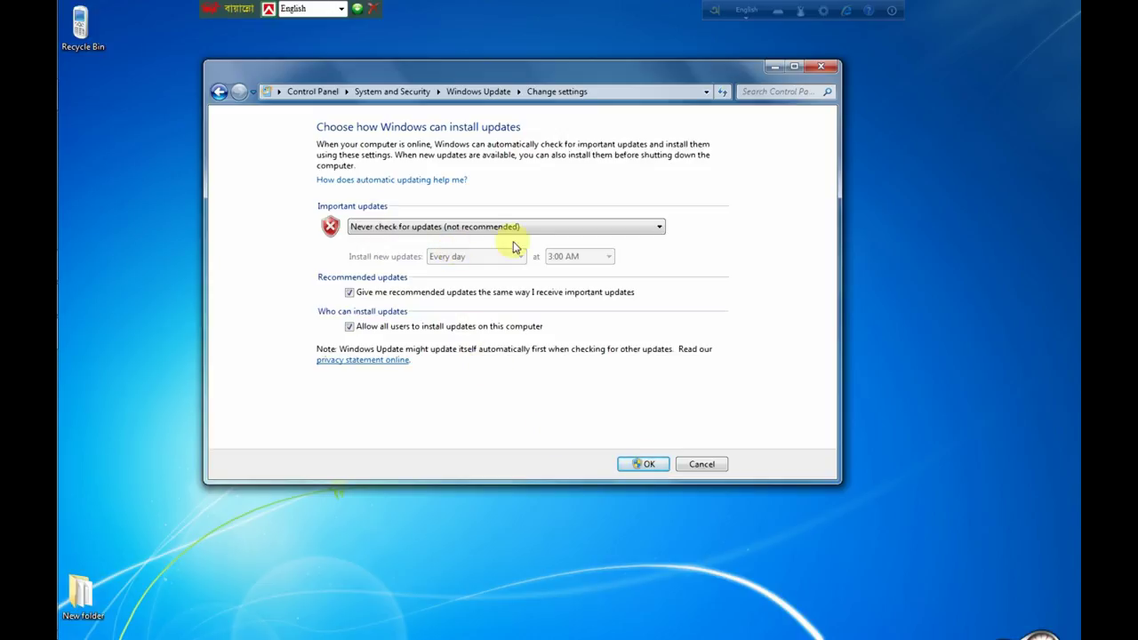
left_click_drag(633, 72, 651, 97)
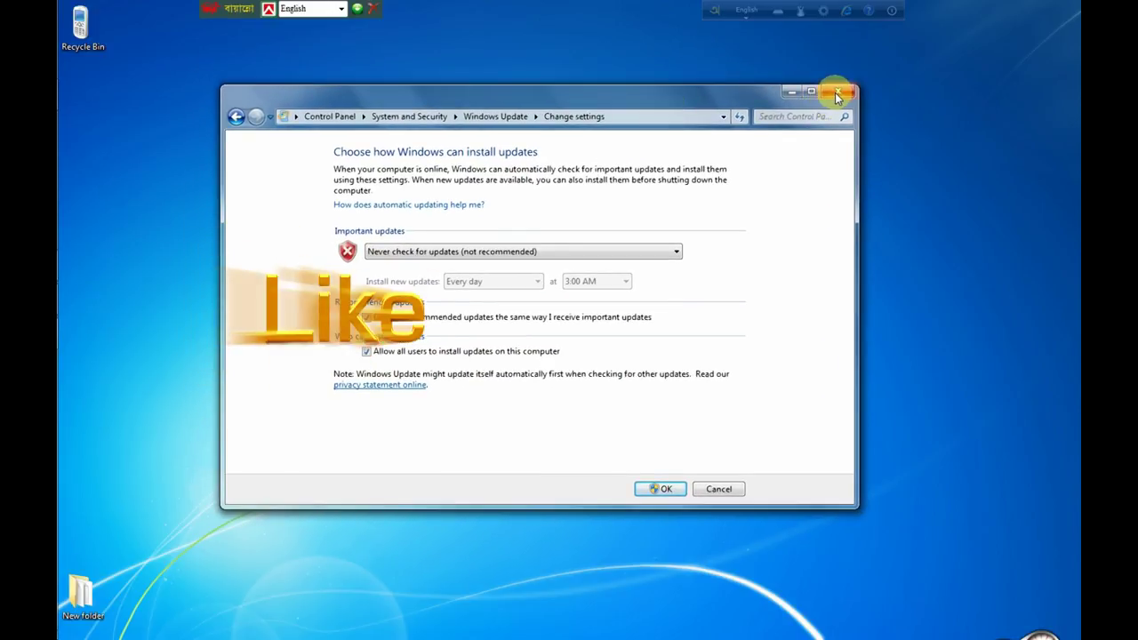